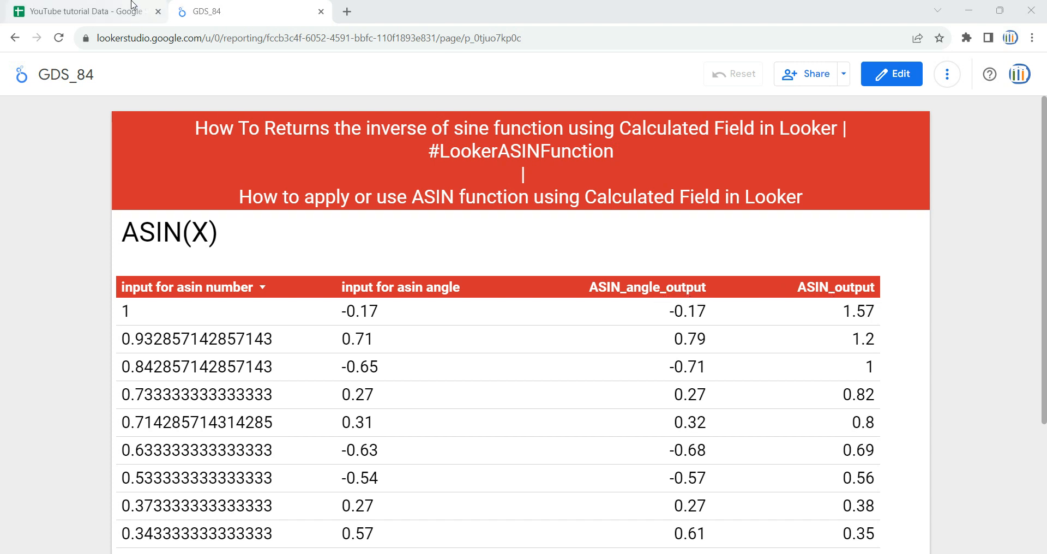
Switch to the Google Sheets source data, examine the asin number and asin angle input columns, and return to the Looker Studio report.
click(73, 5)
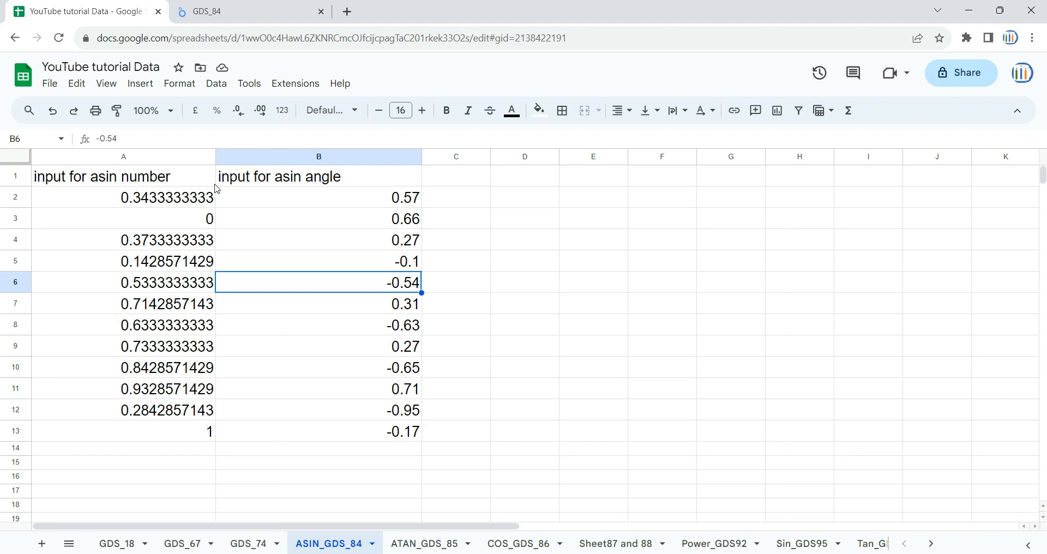
click(135, 182)
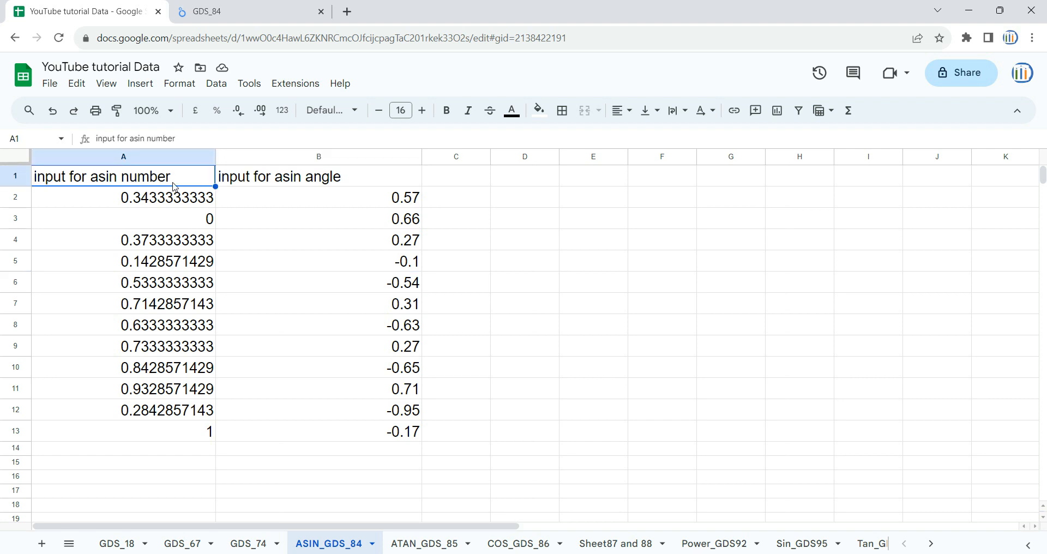
click(262, 187)
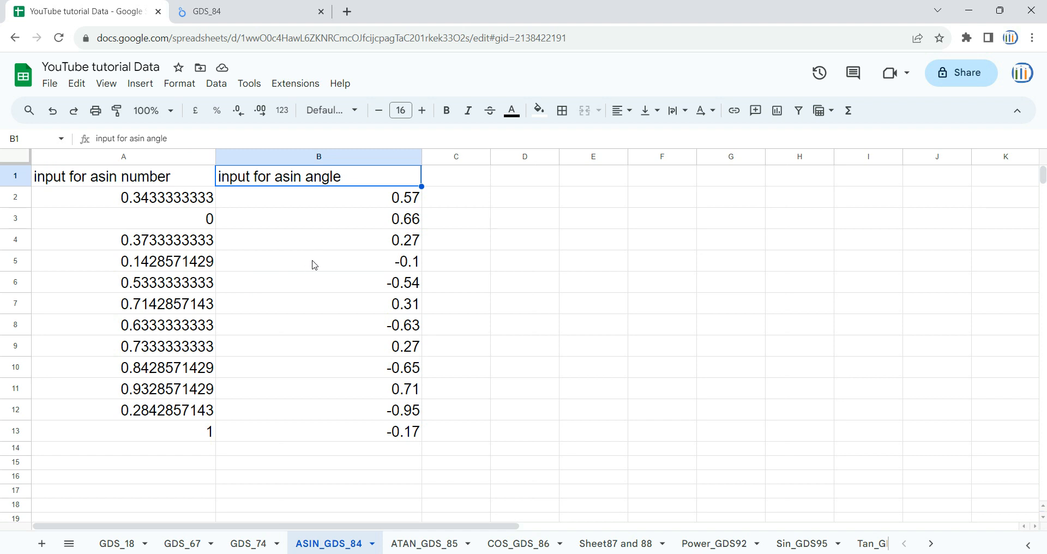
click(236, 5)
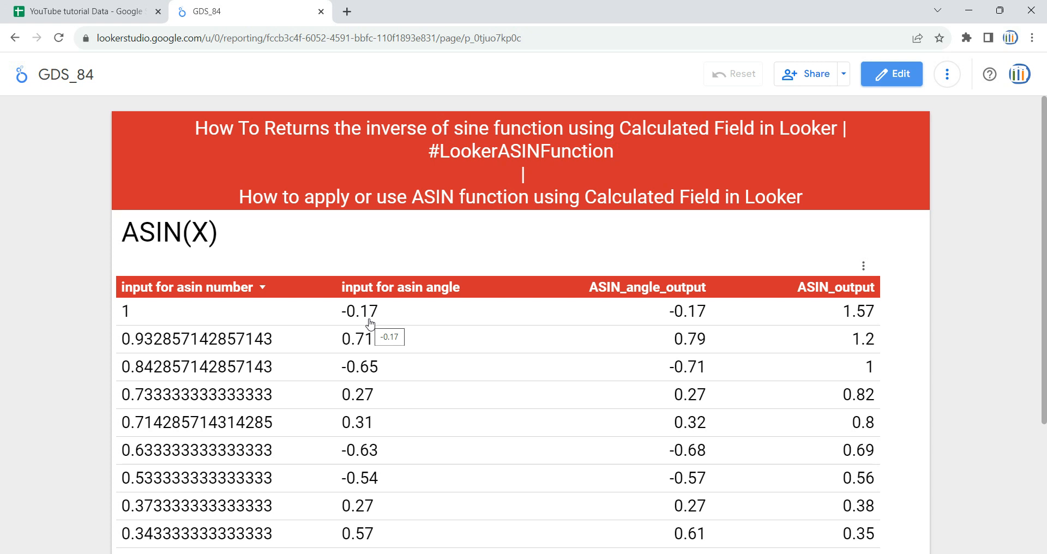
Open the GDS_84 report for editing and add a new blank page.
click(891, 81)
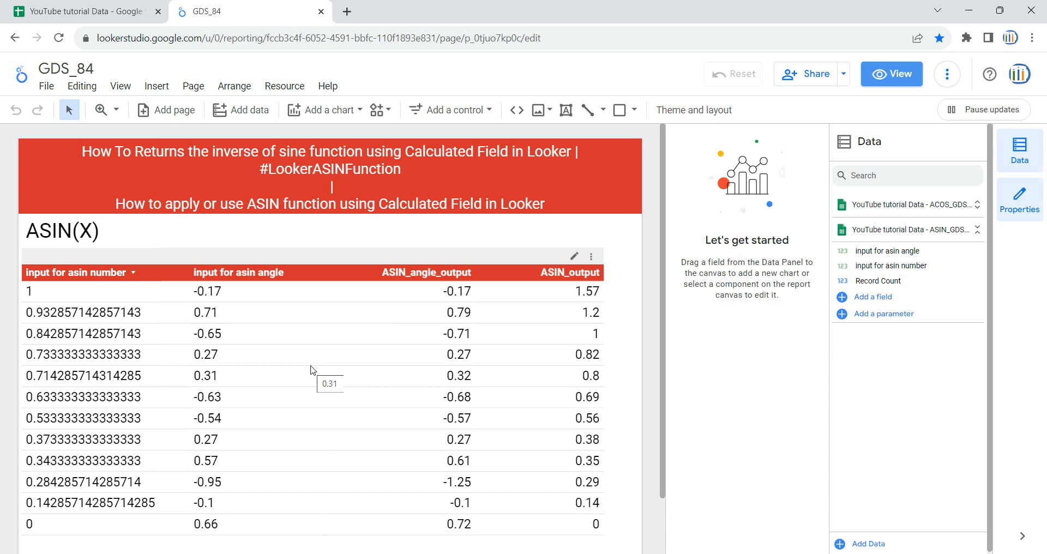
click(192, 92)
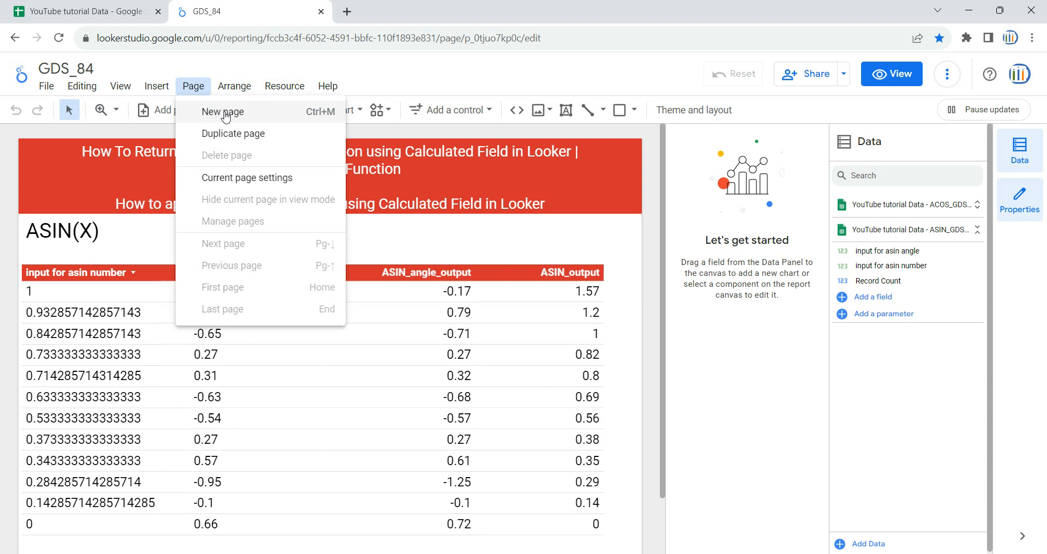
click(223, 111)
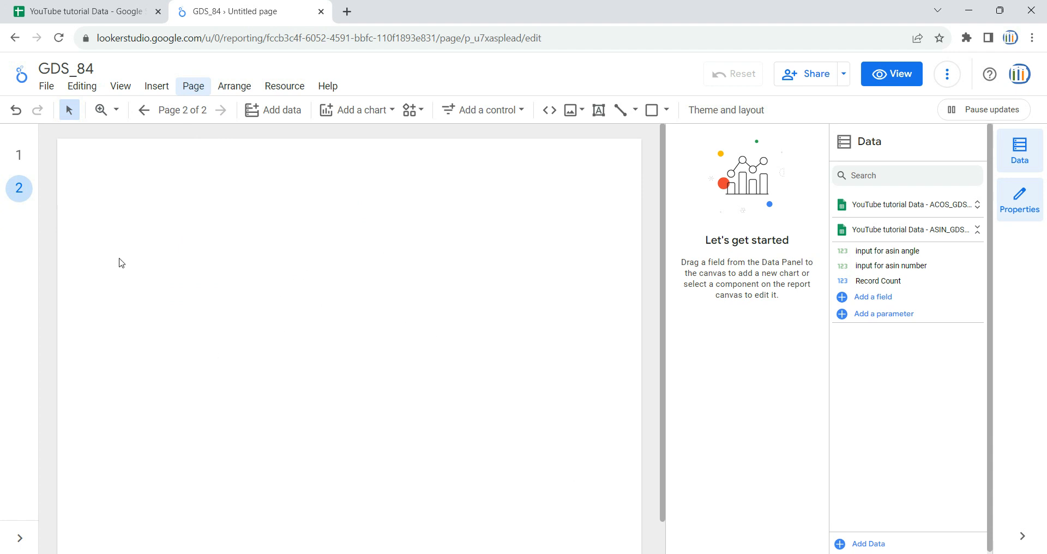
Copy the red title banner from page 1 and paste it onto page 2.
click(19, 155)
click(170, 167)
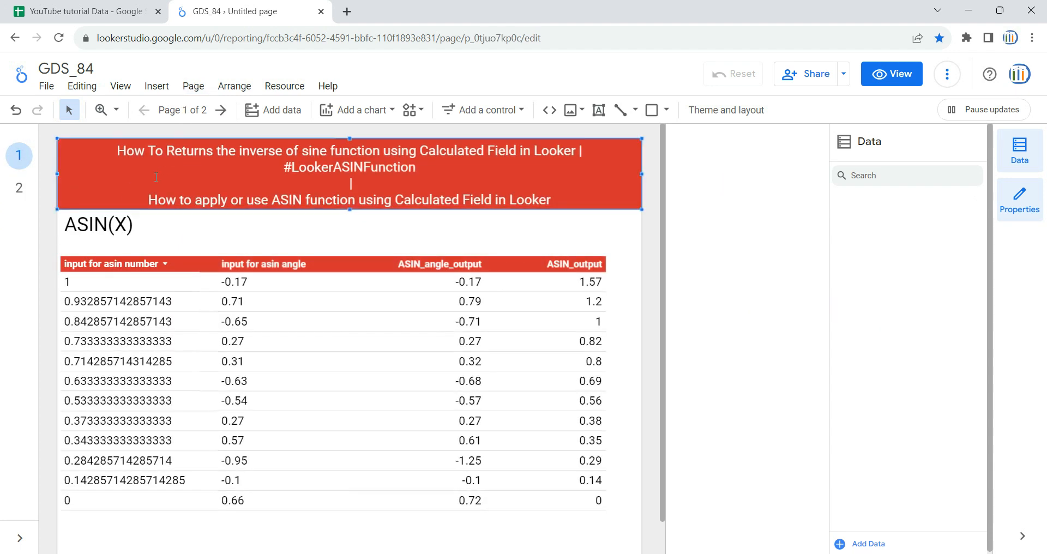
click(19, 188)
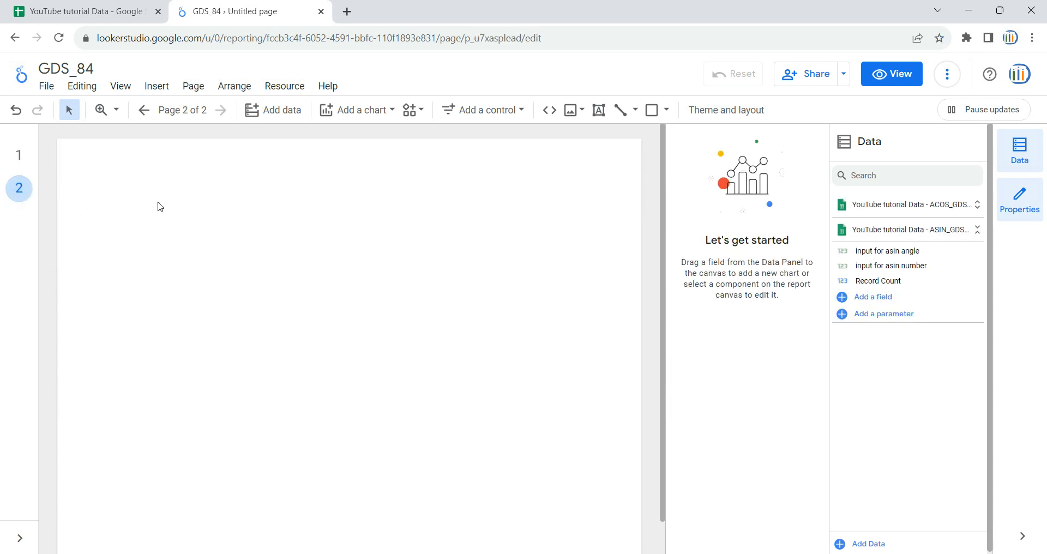
key(ctrl+v)
click(153, 312)
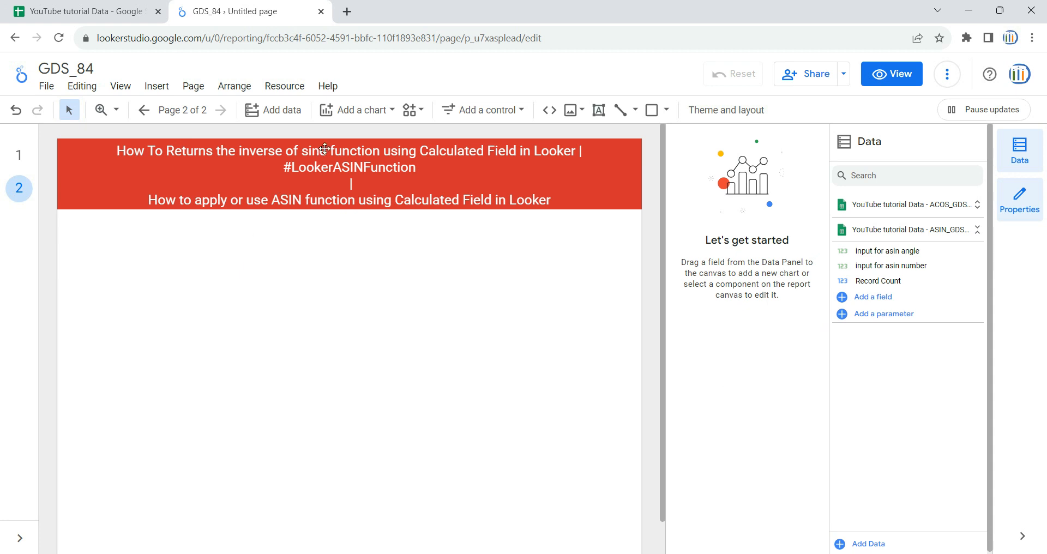
Insert a plain table chart below the banner on page 2 and enlarge it to fill most of the remaining page area.
click(367, 111)
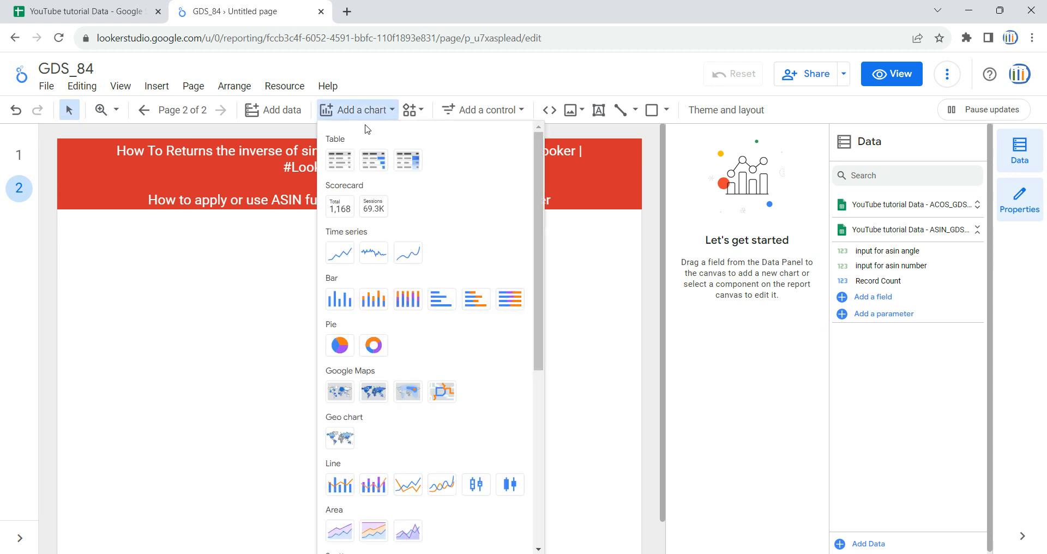
click(339, 160)
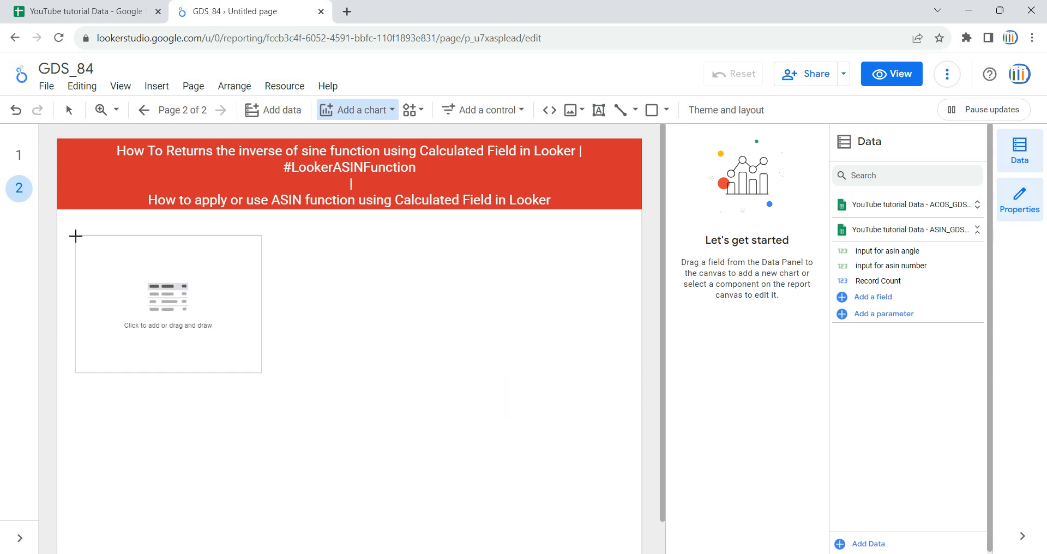
click(74, 230)
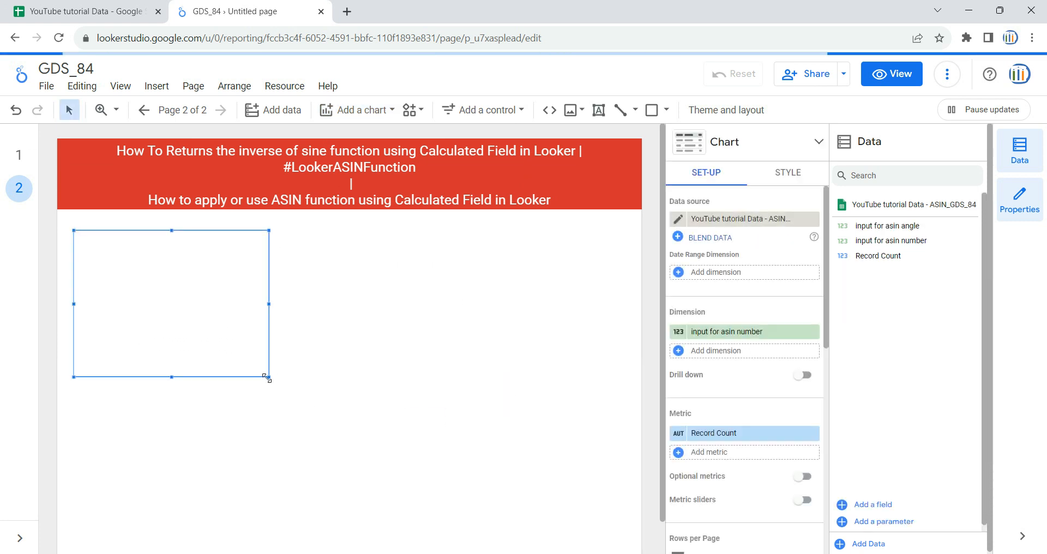
drag(349, 430, 611, 531)
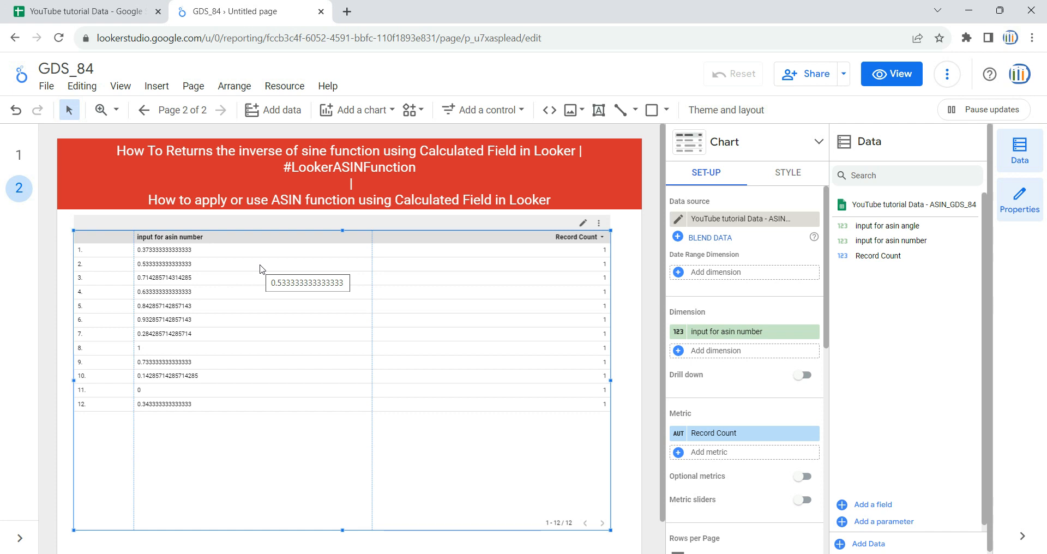
Review the data sources available for the table and the finished ASIN table on page 1, returning to page 2.
click(727, 219)
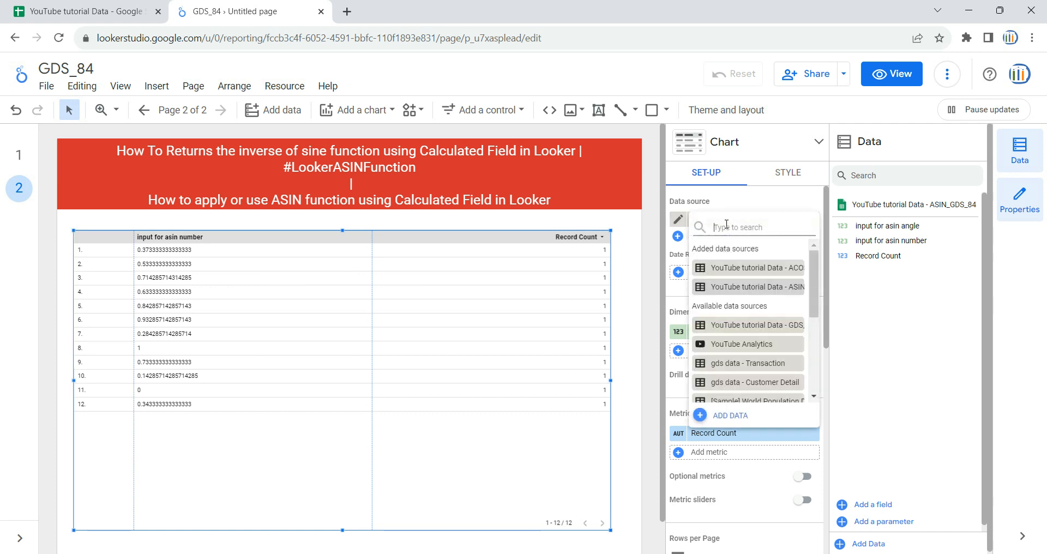
click(740, 198)
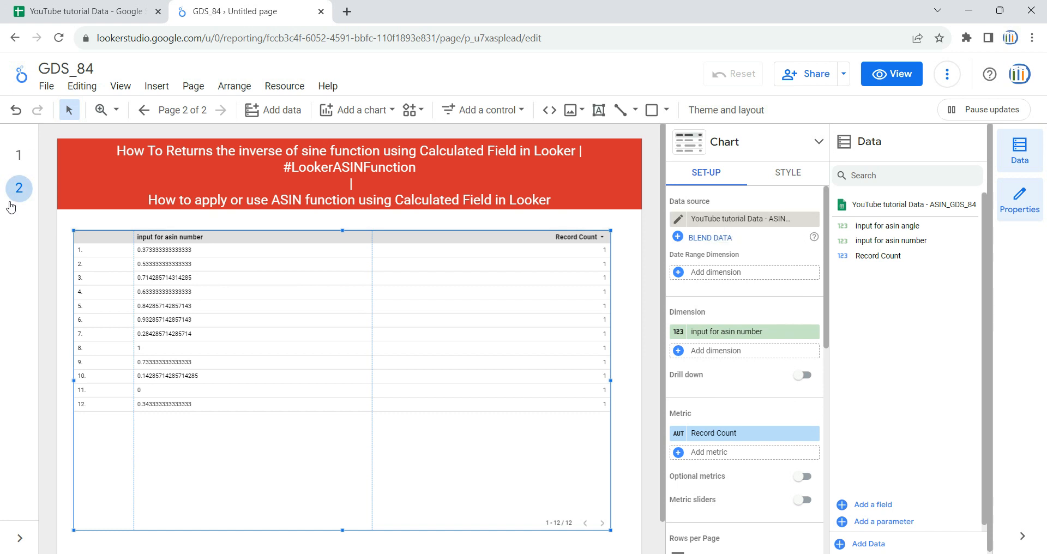
click(19, 156)
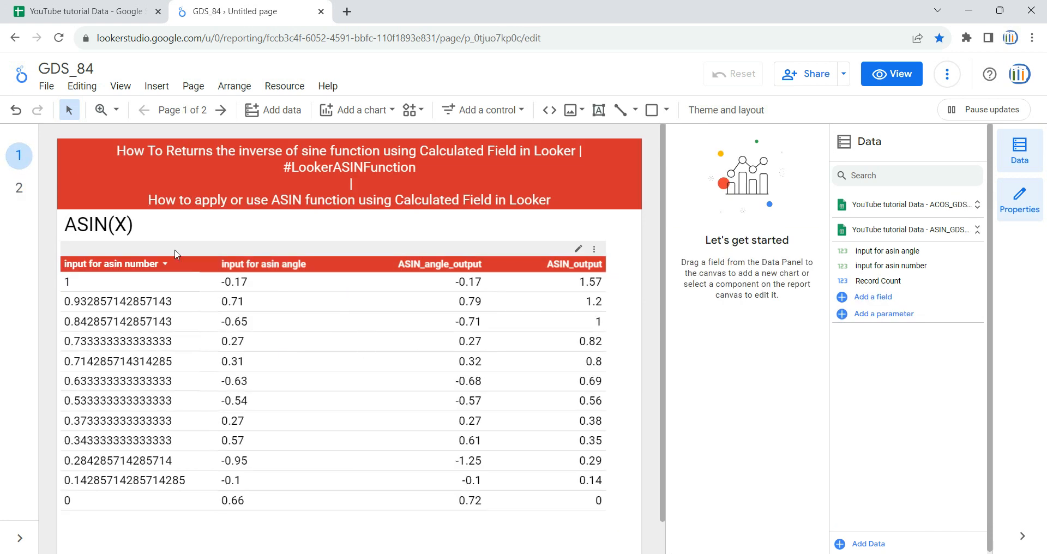
click(20, 189)
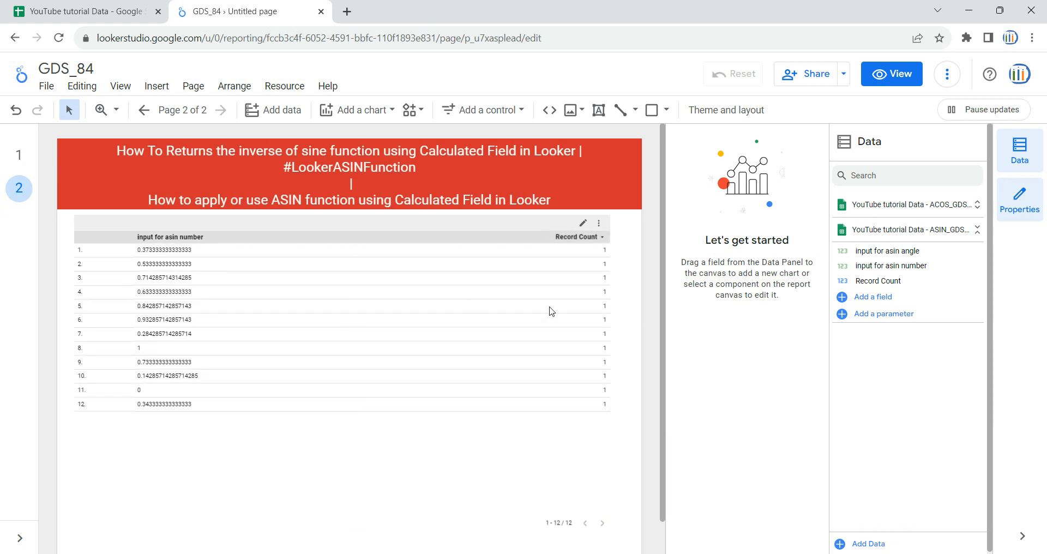
Narrow the row-number column of the table on page 2.
click(308, 416)
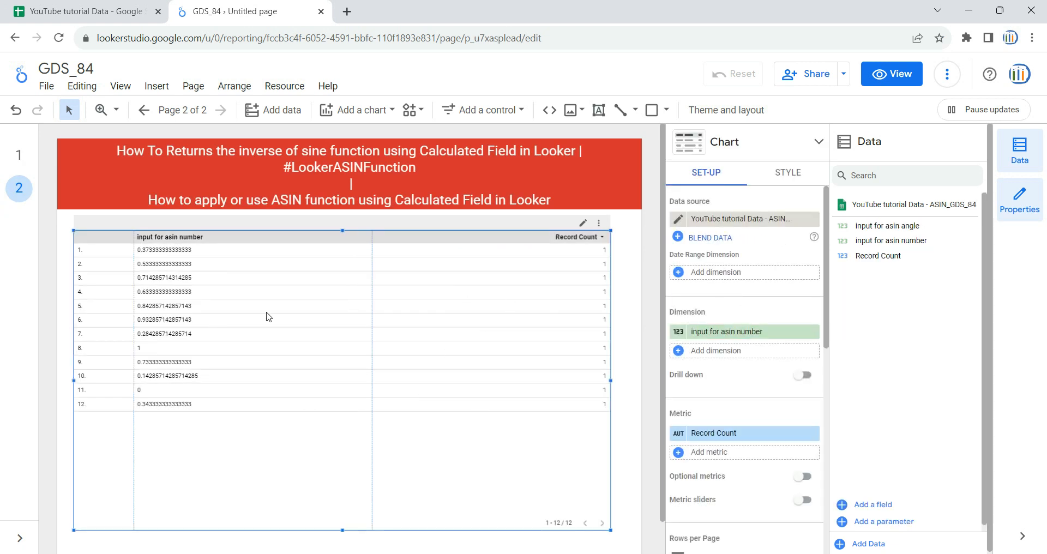
drag(134, 264, 94, 279)
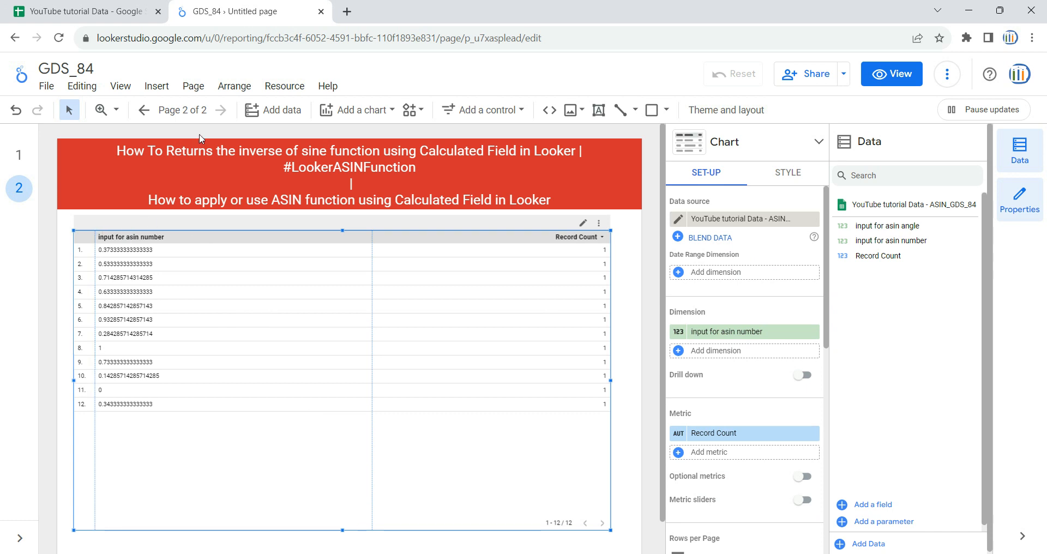
Check both column headers on the ASIN_GDS_84 sheet in Google Sheets and return to the Looker Studio report.
click(111, 11)
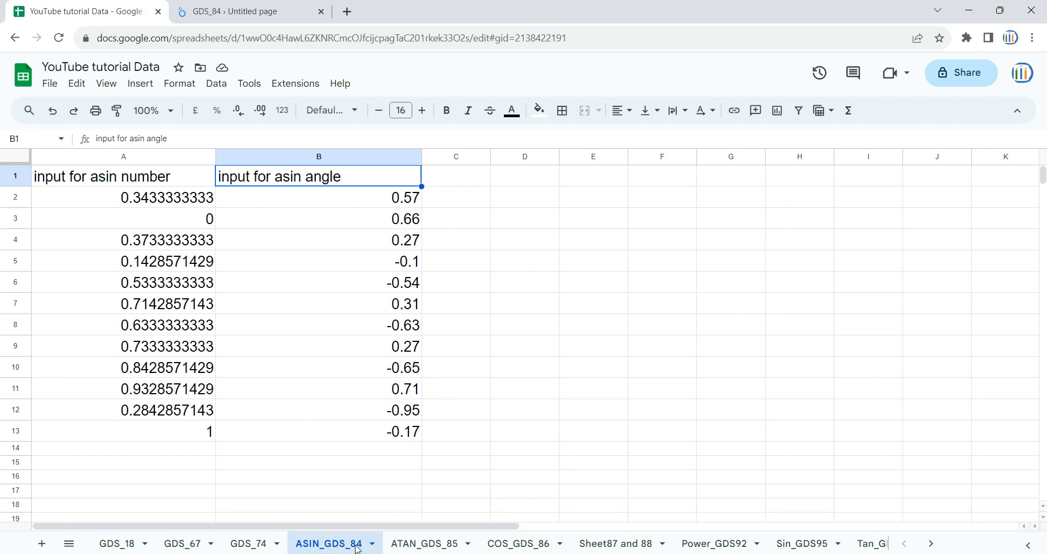
click(125, 182)
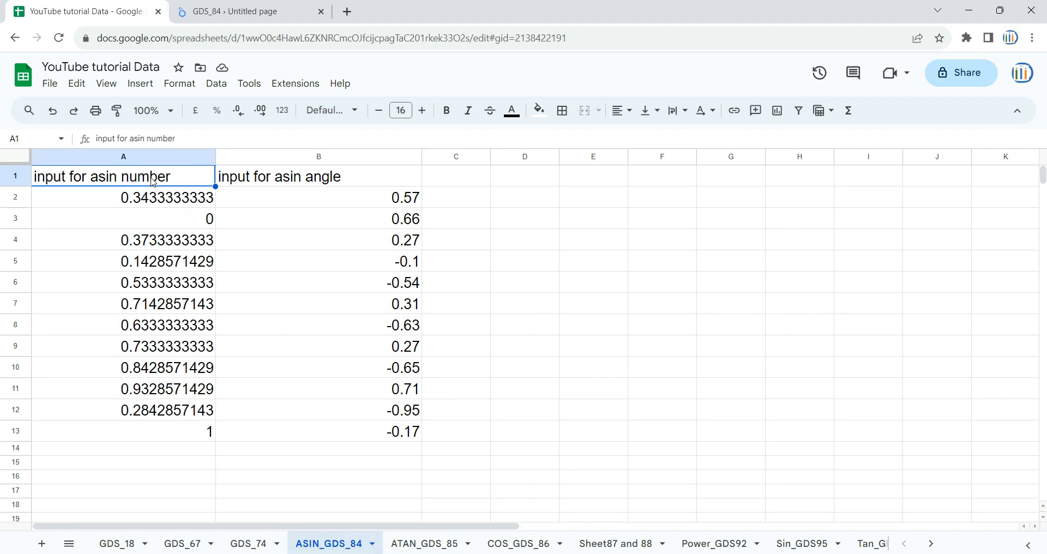
click(301, 184)
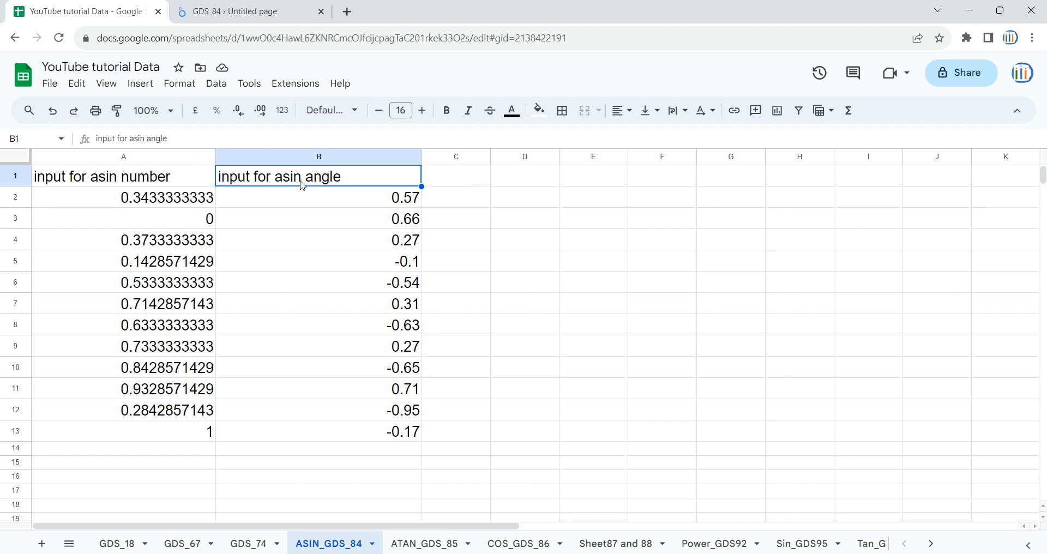
click(250, 5)
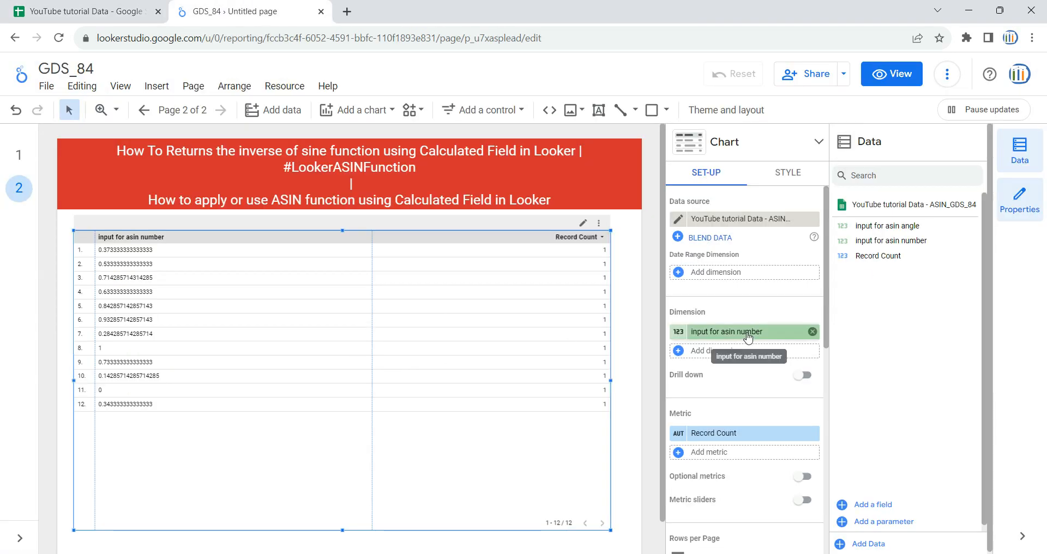
Recheck the headers in Google Sheets and replace the table's dimension with input for asin angle followed by input for asin number.
click(813, 332)
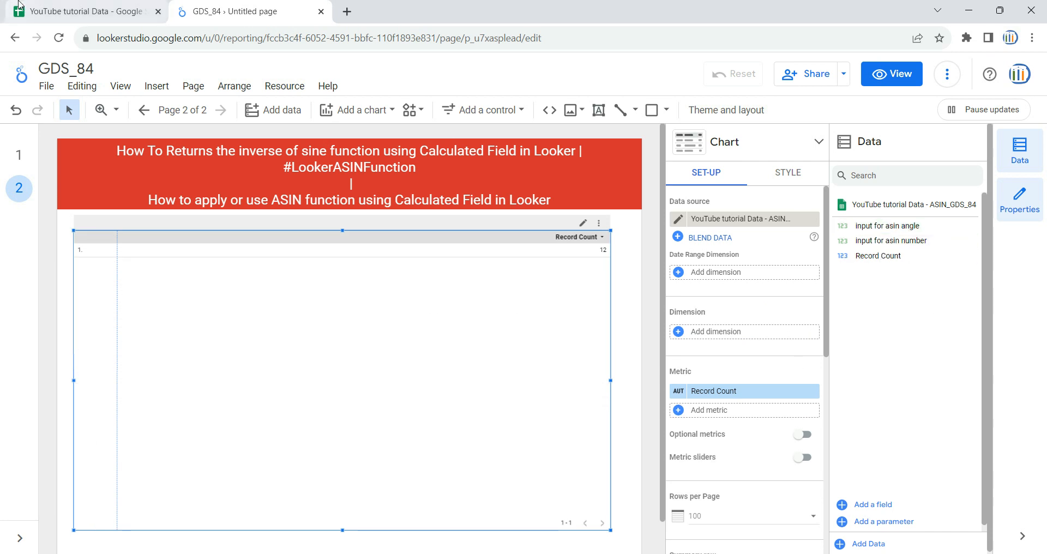
click(87, 11)
click(126, 185)
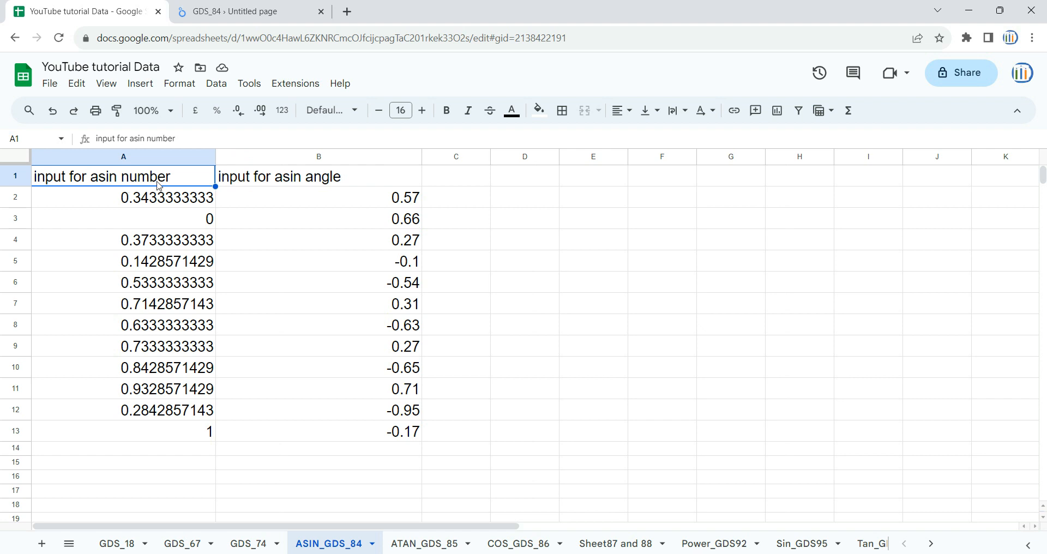
click(292, 186)
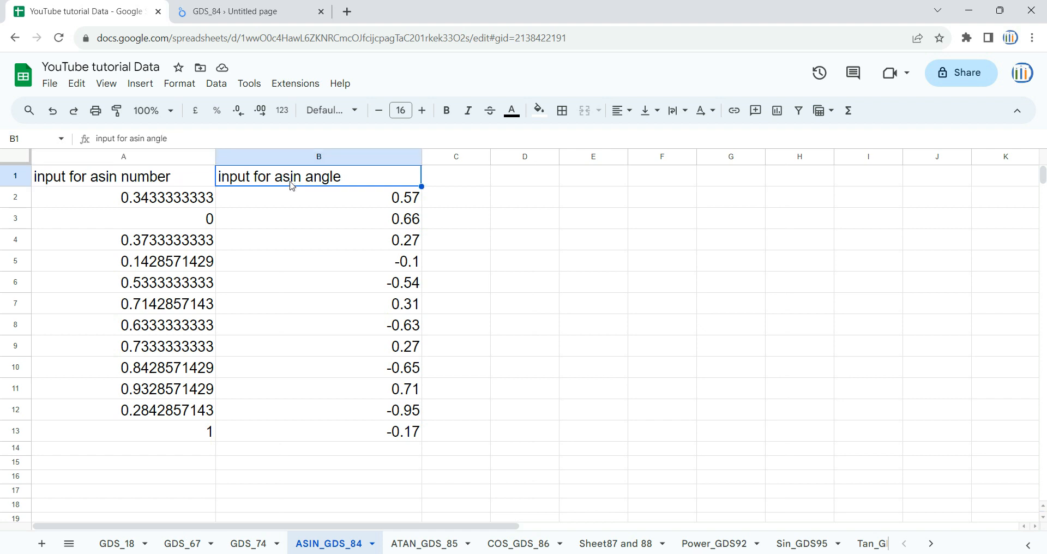
click(243, 10)
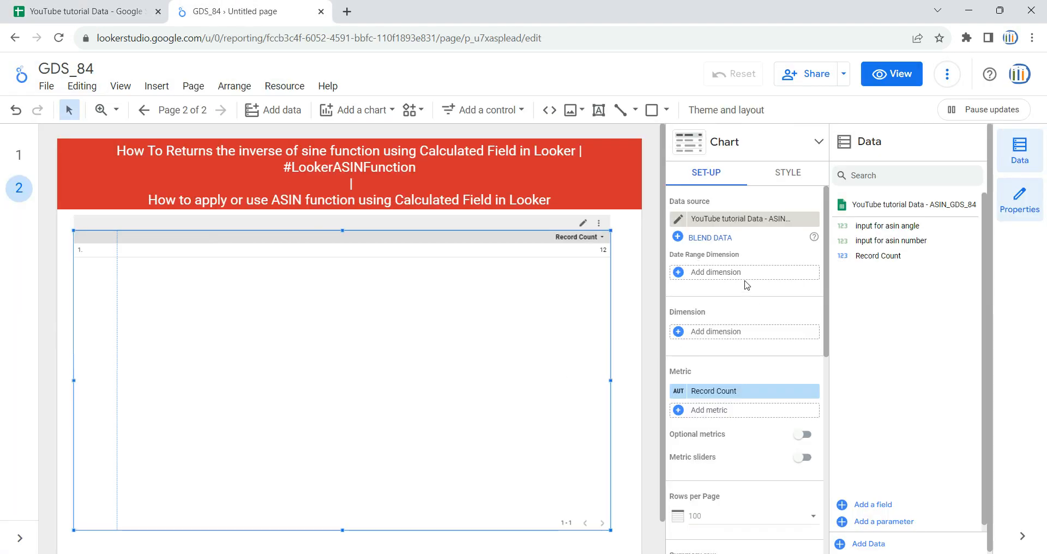
drag(878, 229, 762, 278)
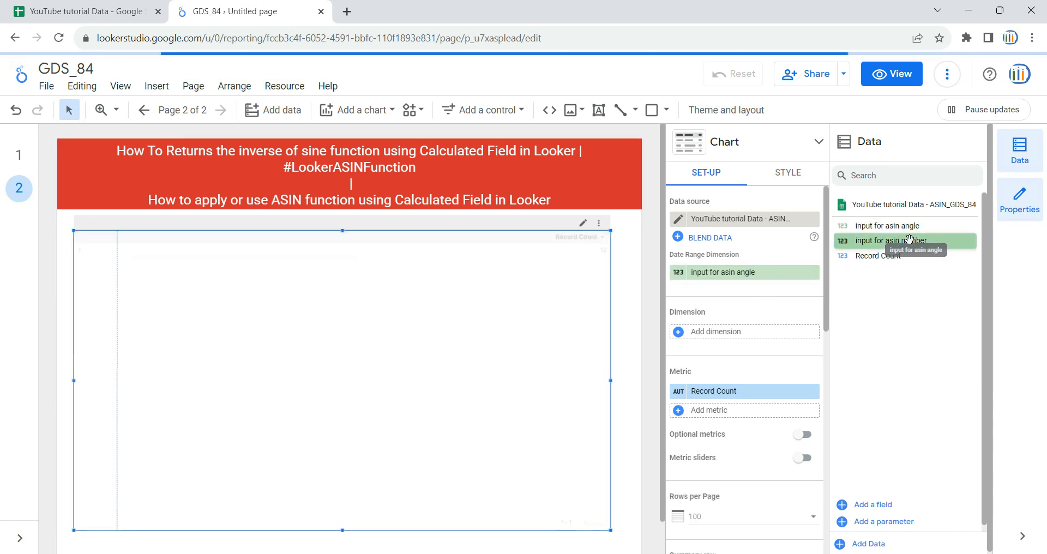
drag(908, 240, 752, 338)
drag(748, 275, 749, 338)
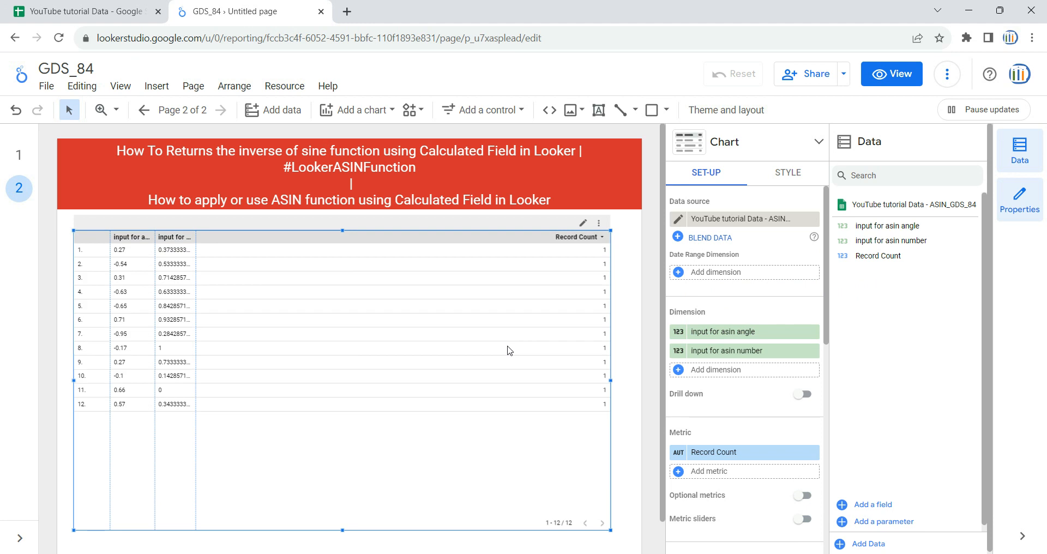
Widen the input for asin angle and input for asin number columns to fit their full headers and values.
drag(155, 273, 180, 275)
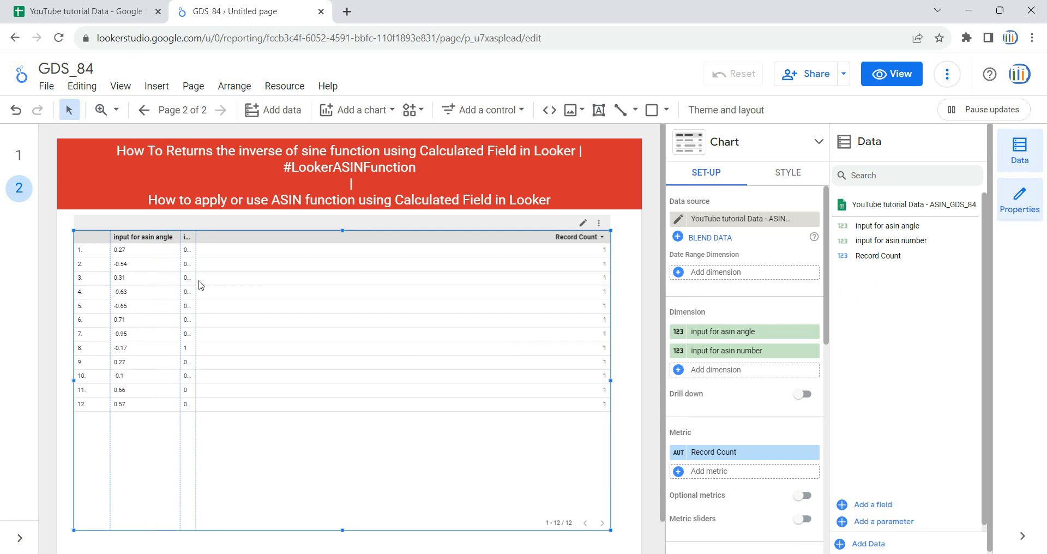
drag(195, 280, 268, 287)
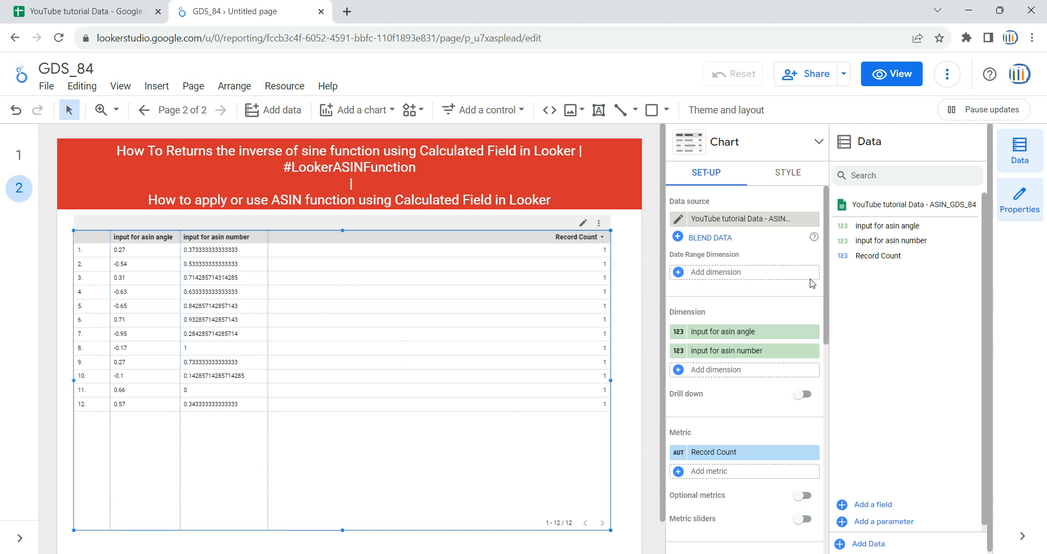
Remove the Record Count metric from the table and start a new calculated field as its metric.
scroll(824, 365, down, 4)
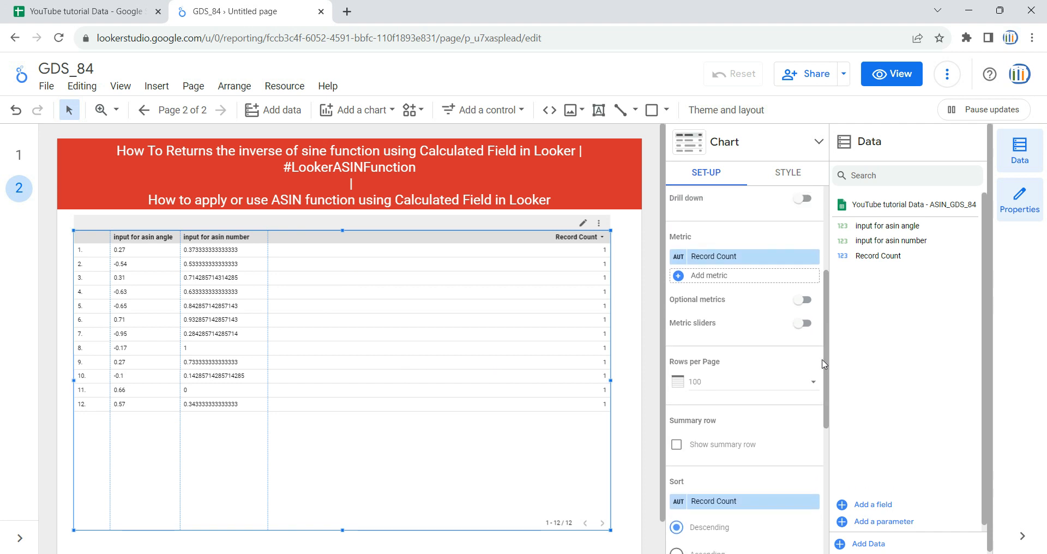
click(813, 257)
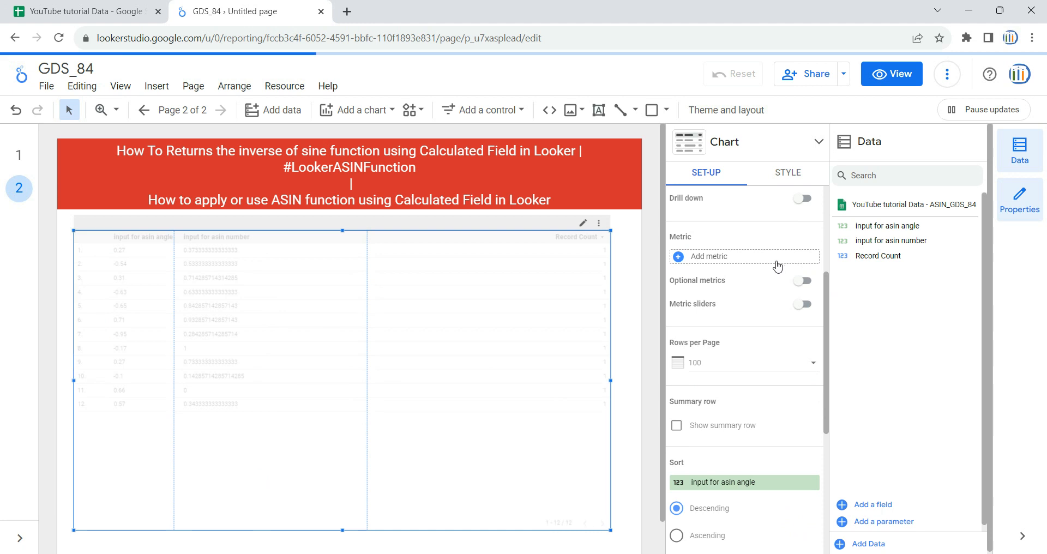
click(700, 261)
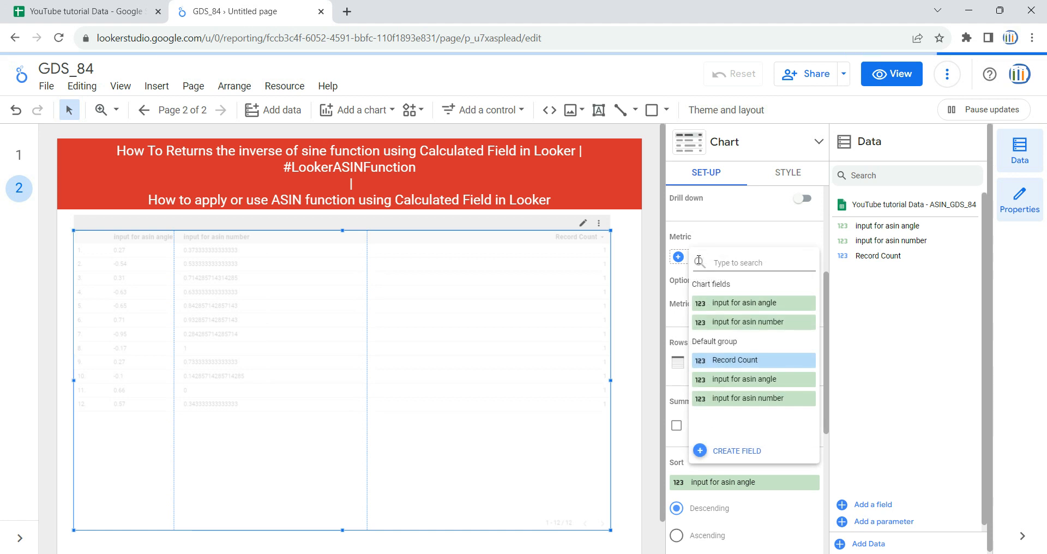
click(731, 453)
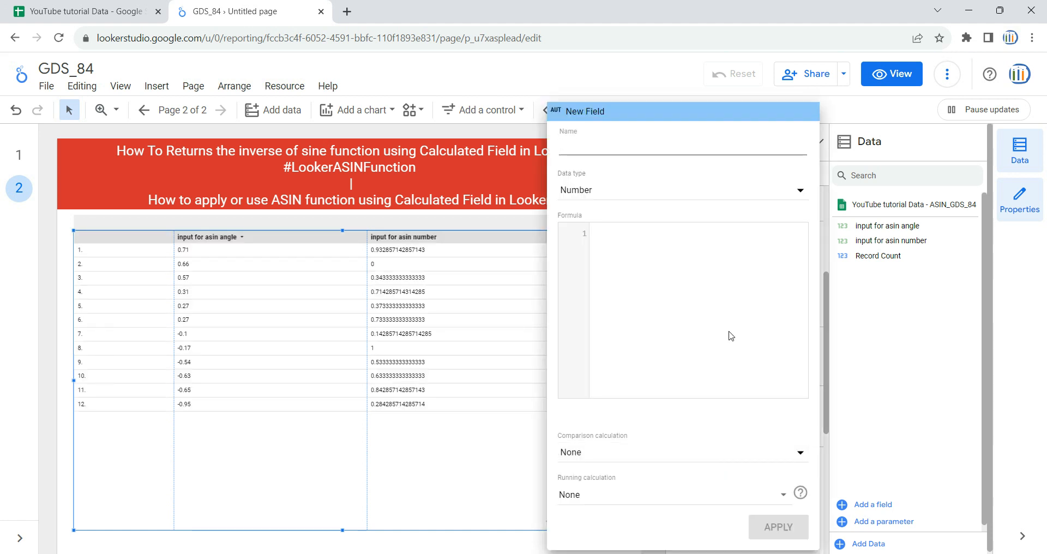
Name the new calculated metric asin_output.
click(595, 138)
text(as)
text(in)
text(-)
key(BackSpace)
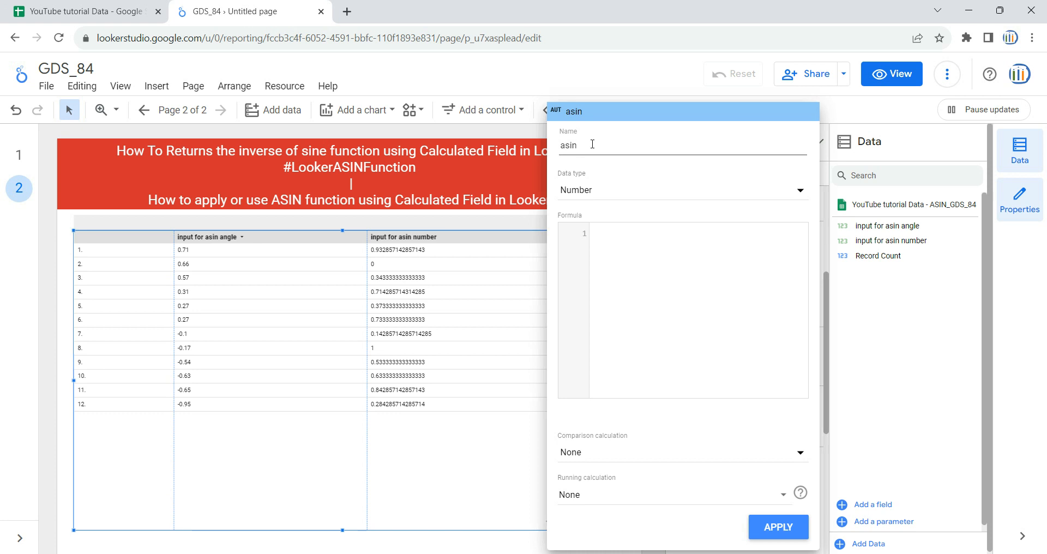
text(_output)
Apply the formula ASIN(input for asin angle) to the asin_output metric and widen its column in the table.
click(643, 236)
text(as)
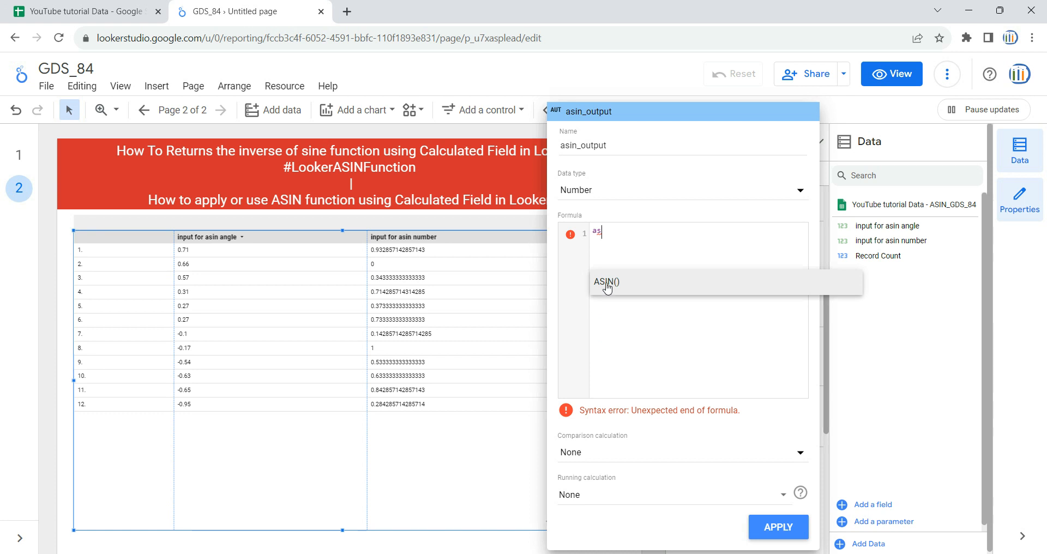
click(644, 290)
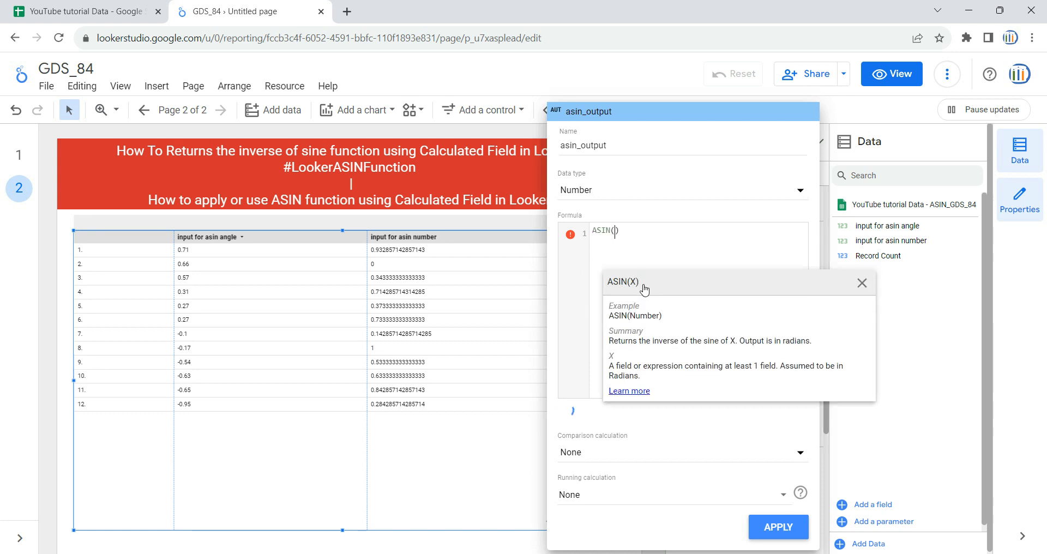
click(614, 231)
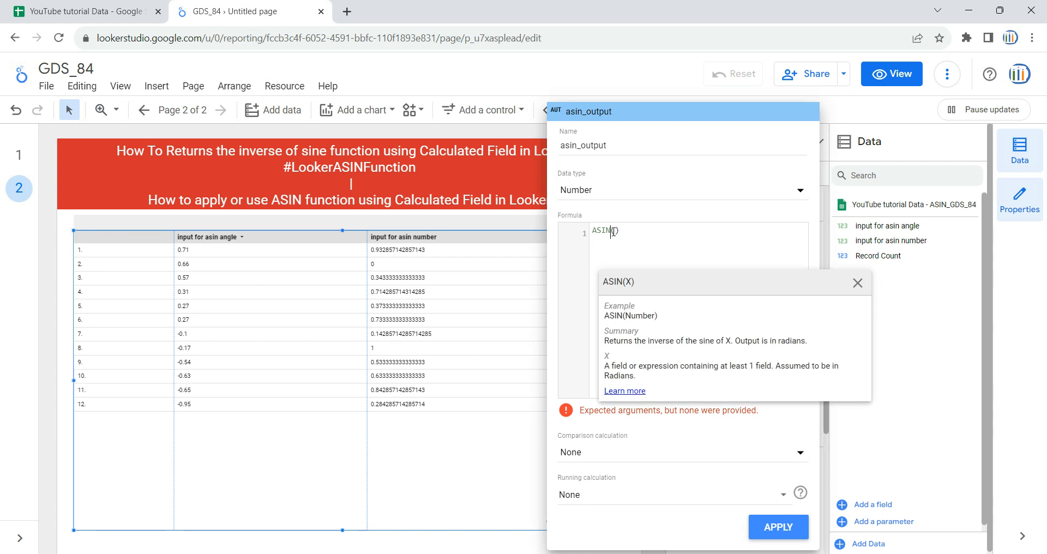
click(616, 231)
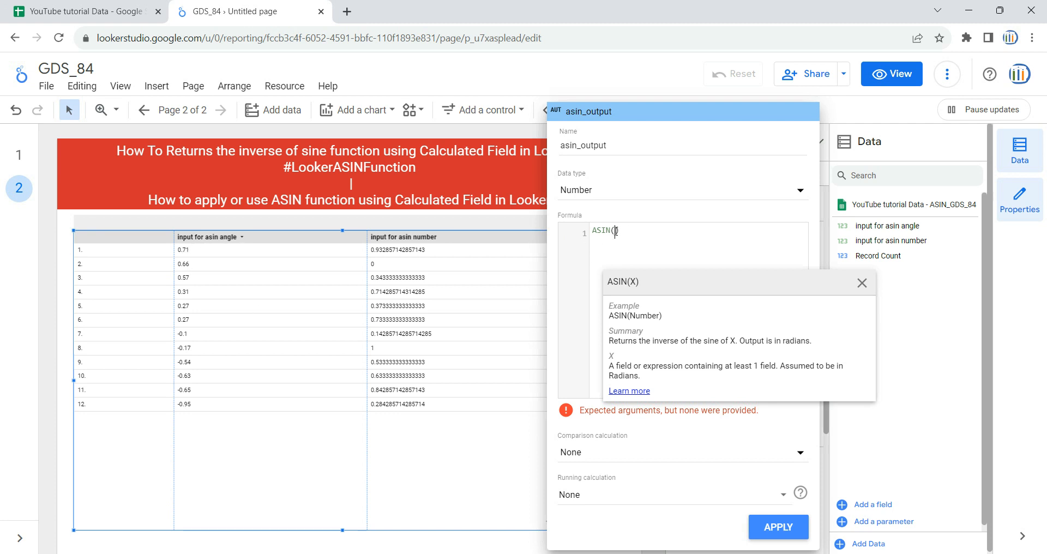
text(input for asin angle)
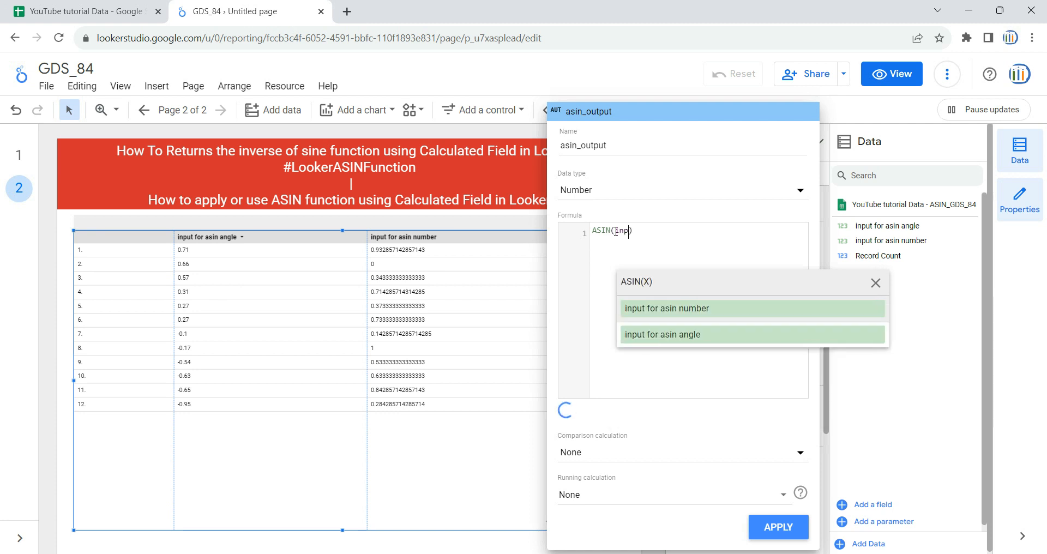
click(677, 334)
click(786, 532)
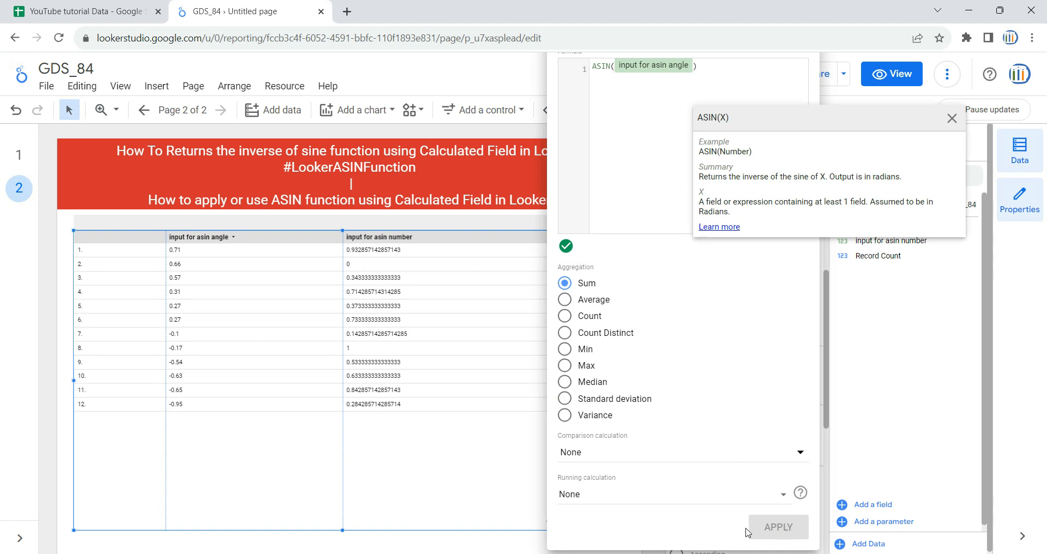
click(61, 412)
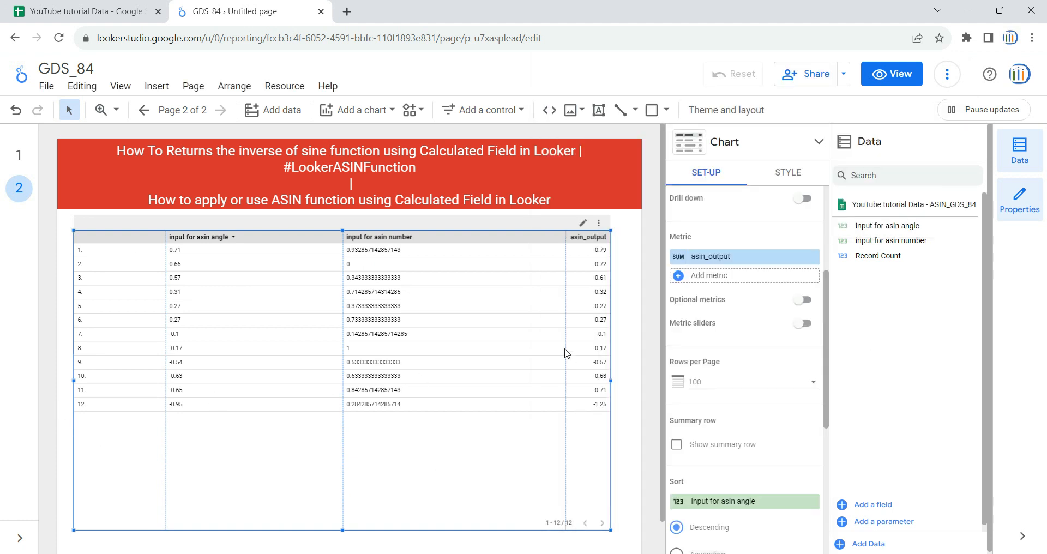
drag(565, 334, 468, 332)
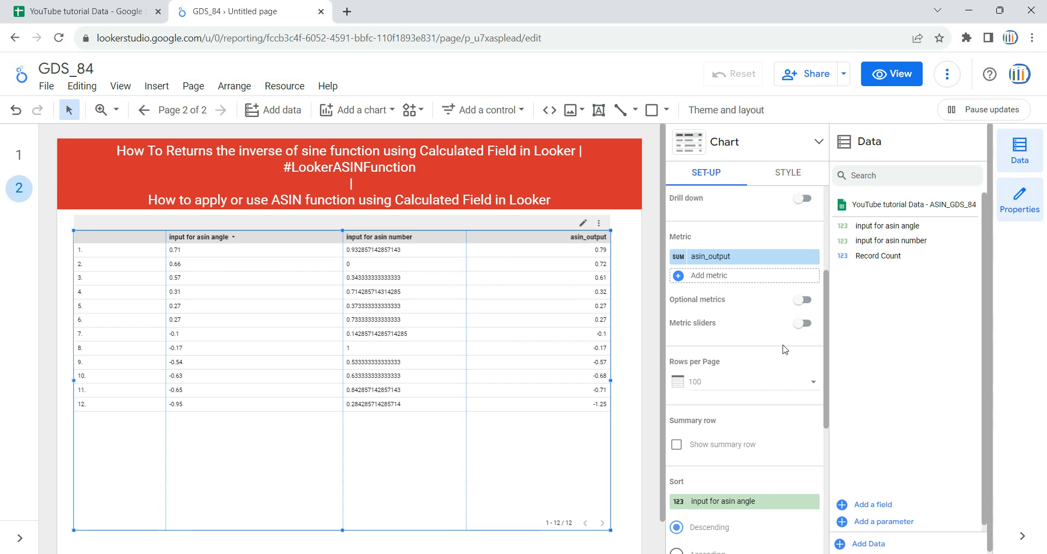
Create a second calculated metric for the table and name it asin_angle_ouput.
click(733, 282)
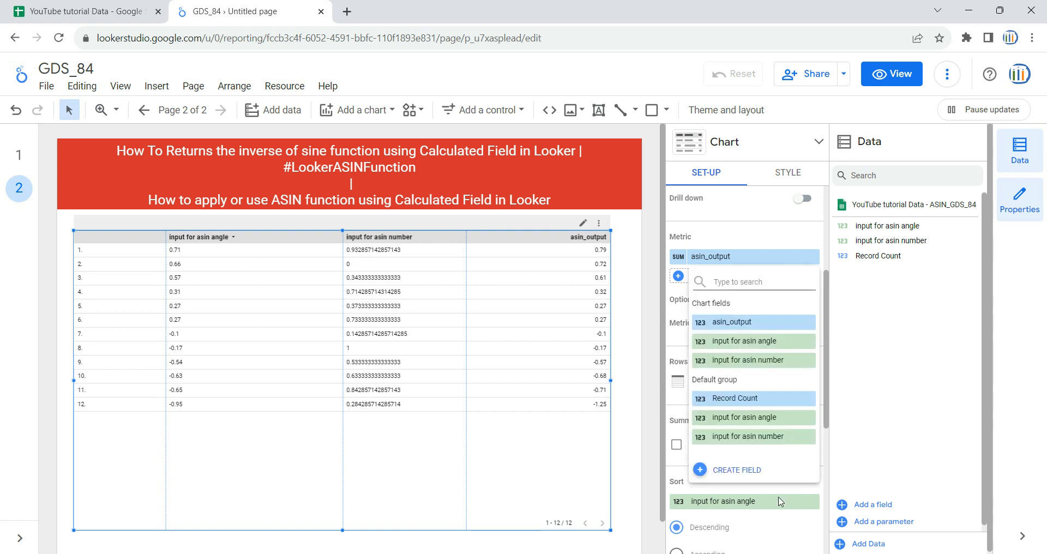
click(733, 470)
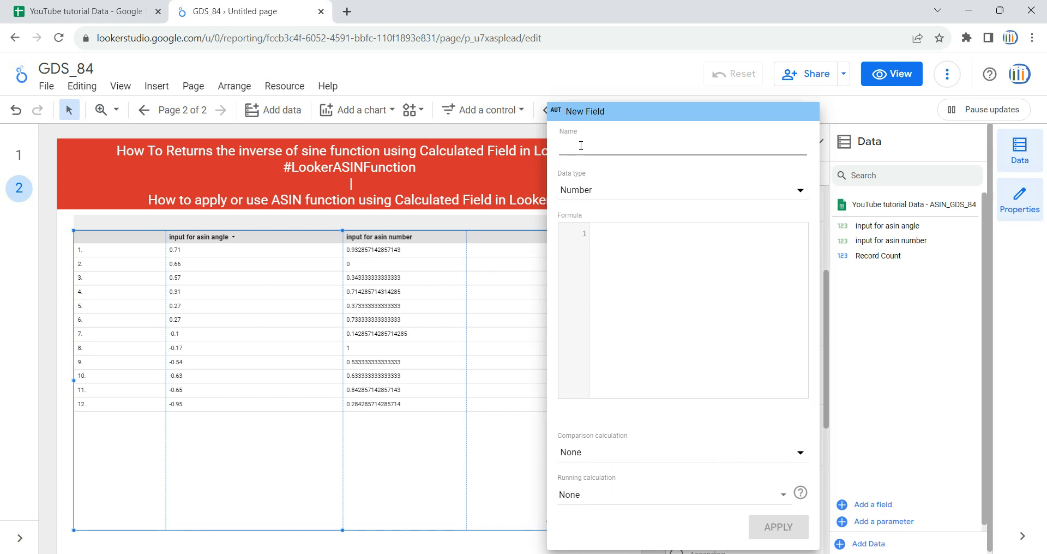
text(as)
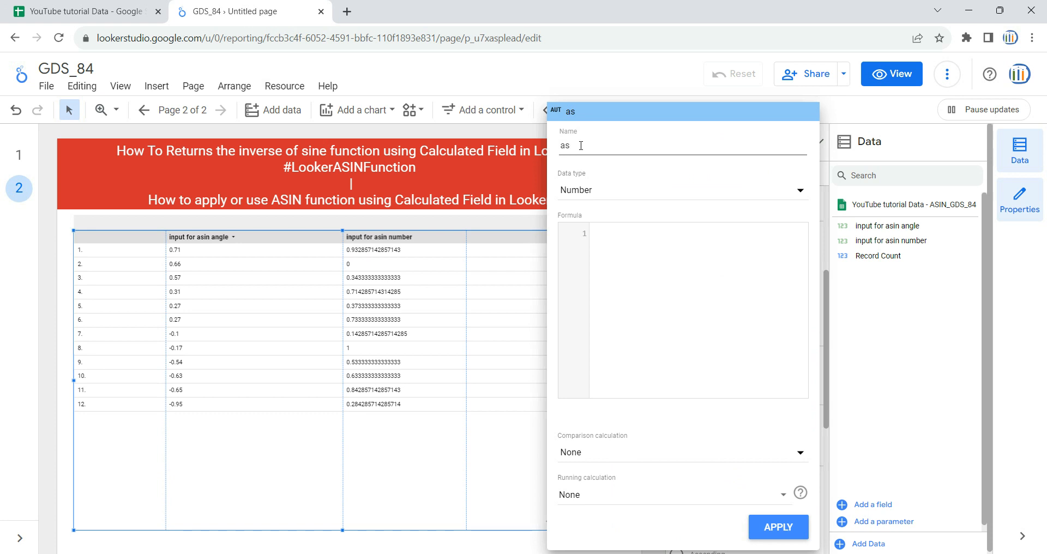
text(in_angle_ouput)
Apply the formula ASIN(input for asin number) to the asin_angle_ouput metric and widen its column to fit the header.
click(640, 266)
text(as)
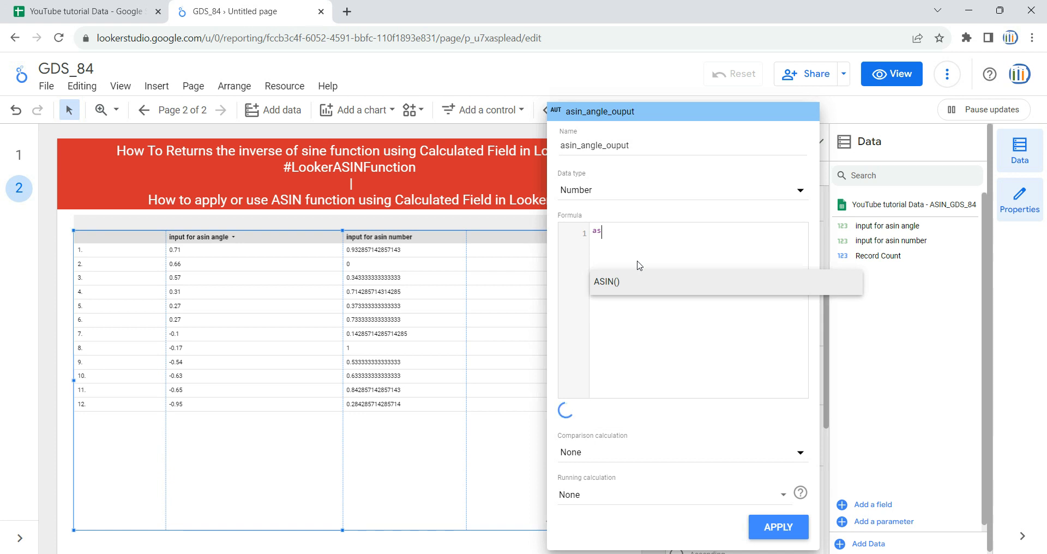
click(608, 282)
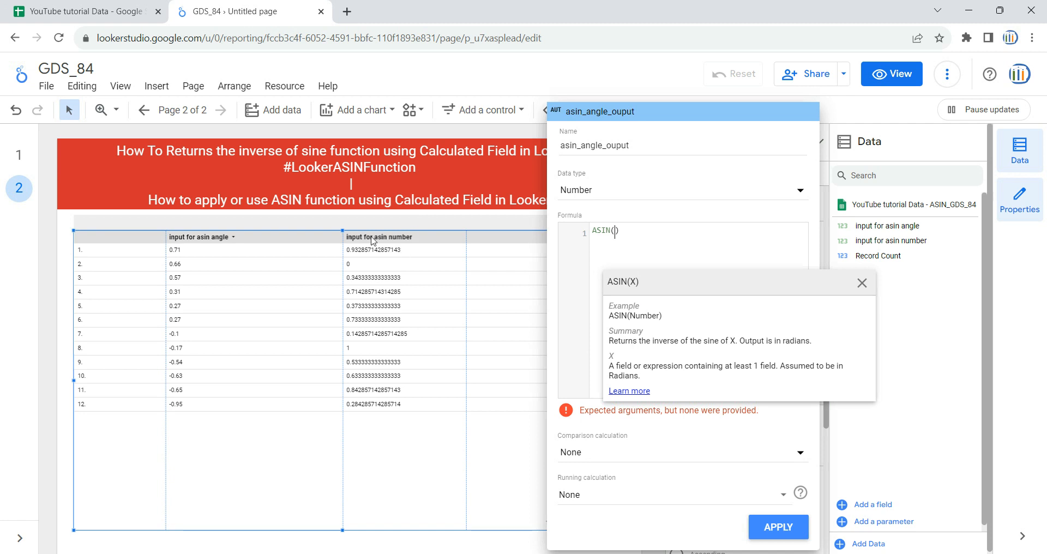
text(in)
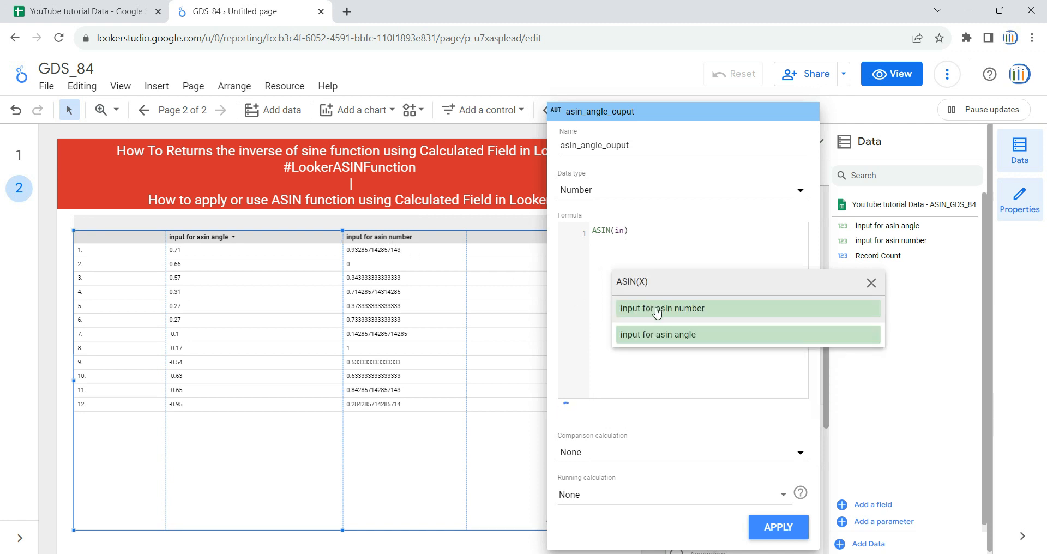
click(703, 311)
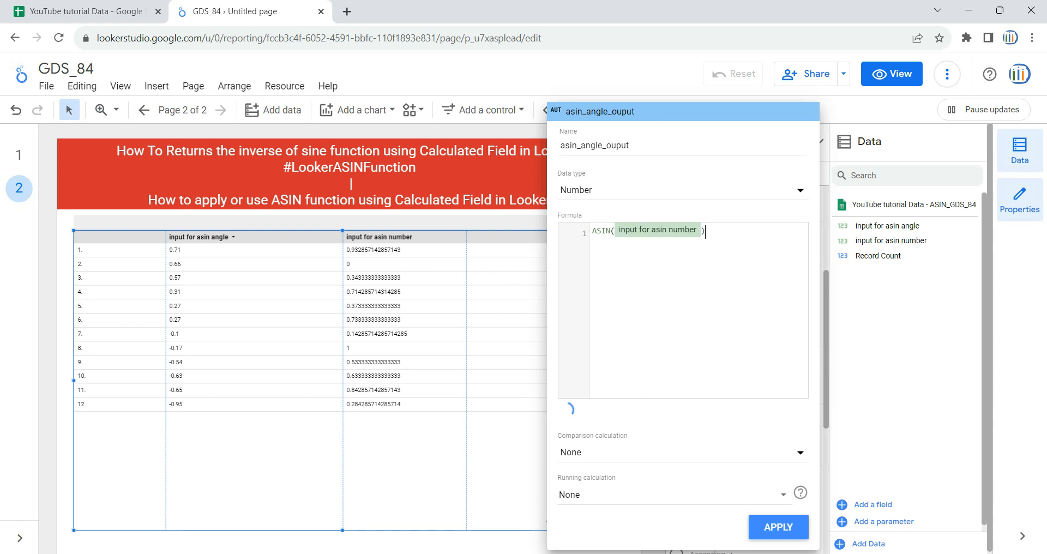
click(777, 527)
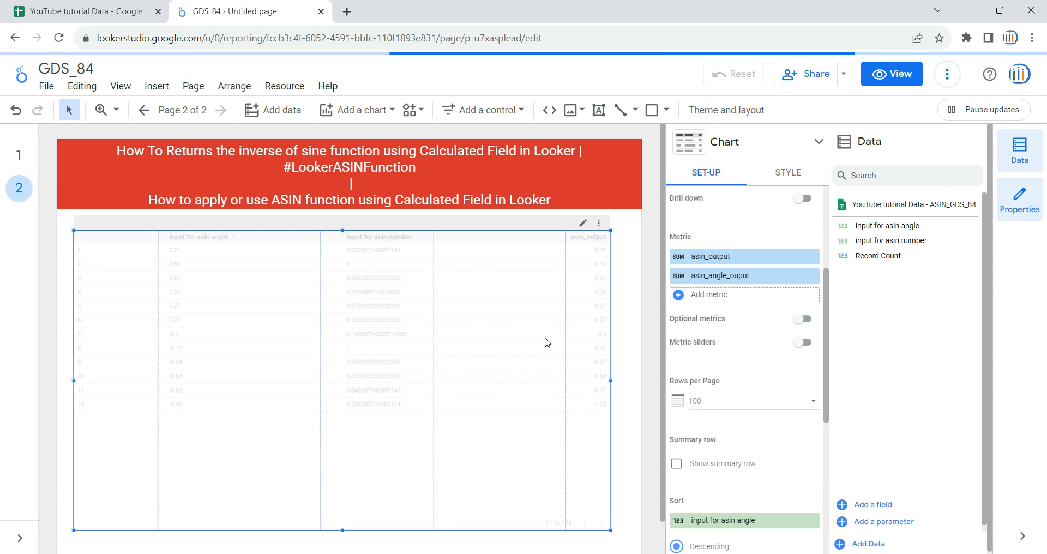
drag(567, 324, 521, 332)
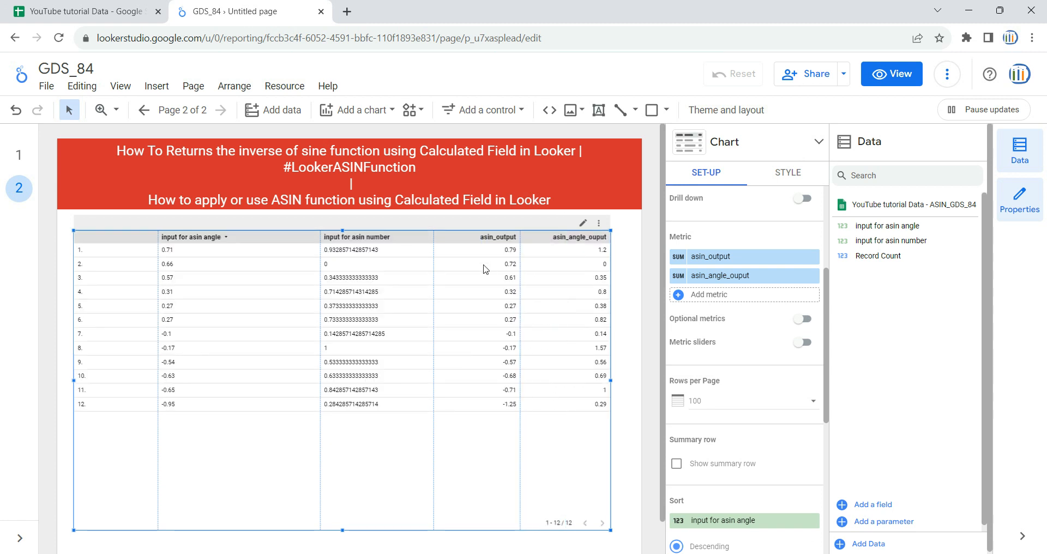